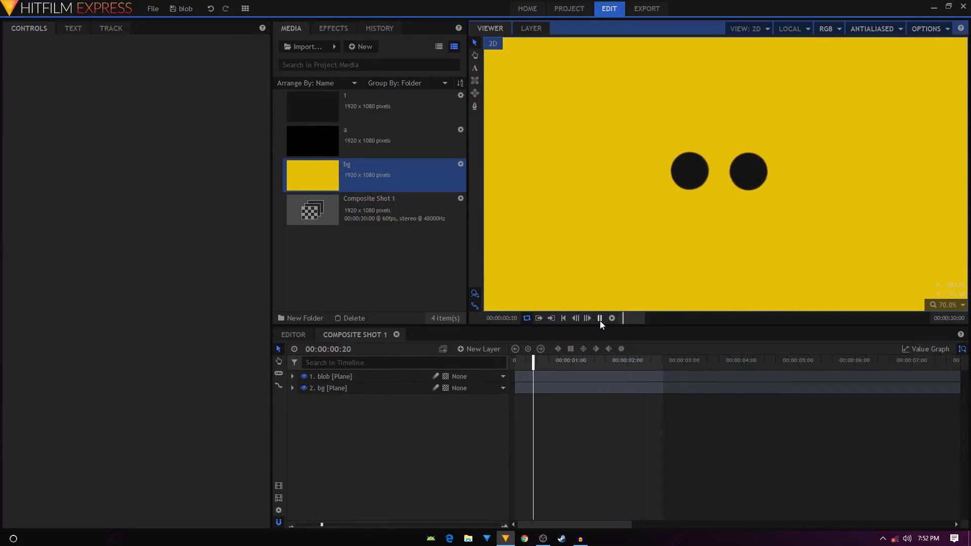
# Step: Create Composite Shot 2 from the 1080p Full HD 60 fps template
pyautogui.moveTo(551, 367)
pyautogui.mouseDown()
pyautogui.moveTo(536, 368)
pyautogui.moveTo(569, 367)
pyautogui.mouseUp()
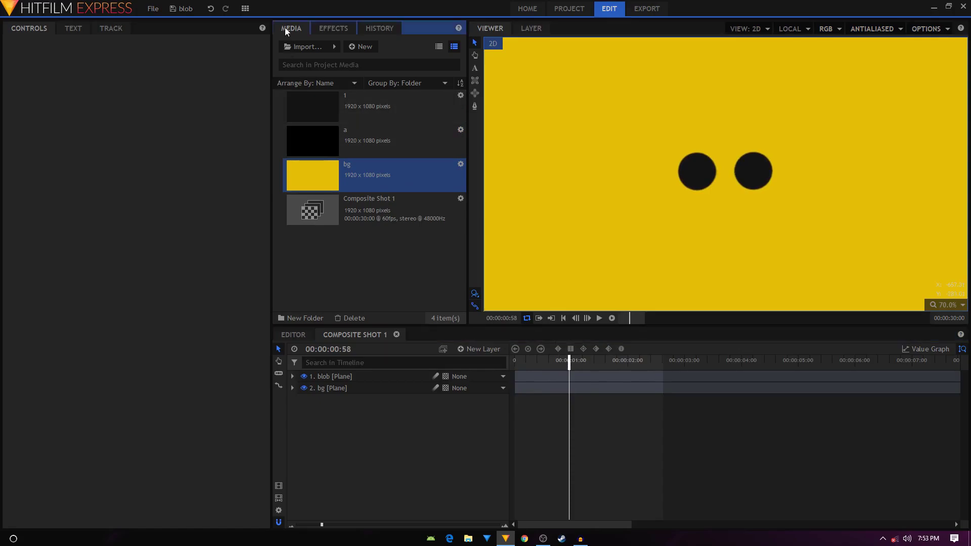
pyautogui.click(361, 46)
pyautogui.click(372, 65)
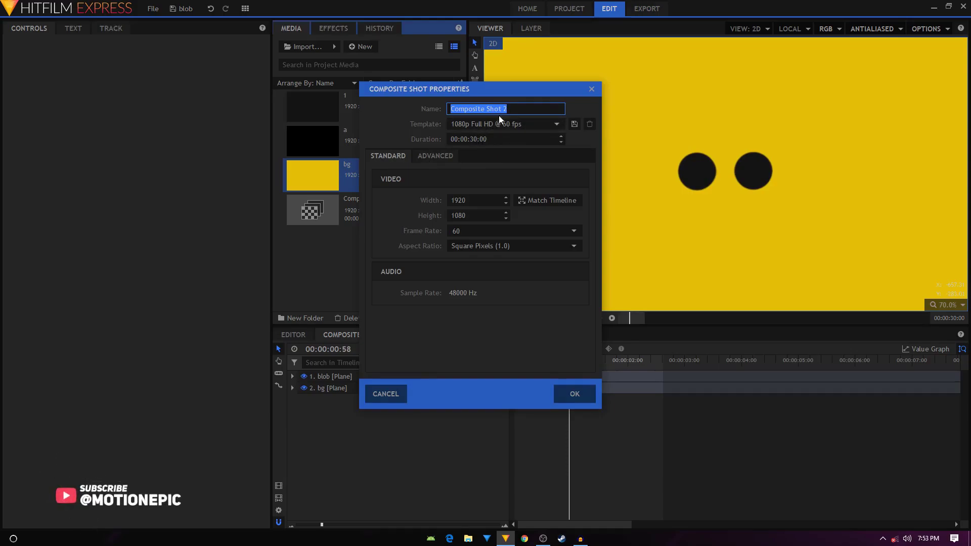
pyautogui.click(468, 125)
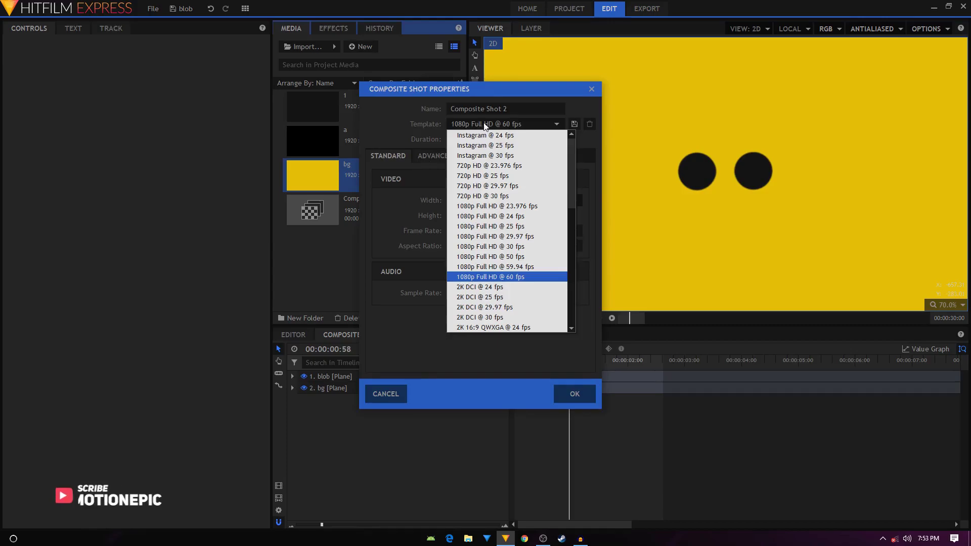
pyautogui.click(485, 126)
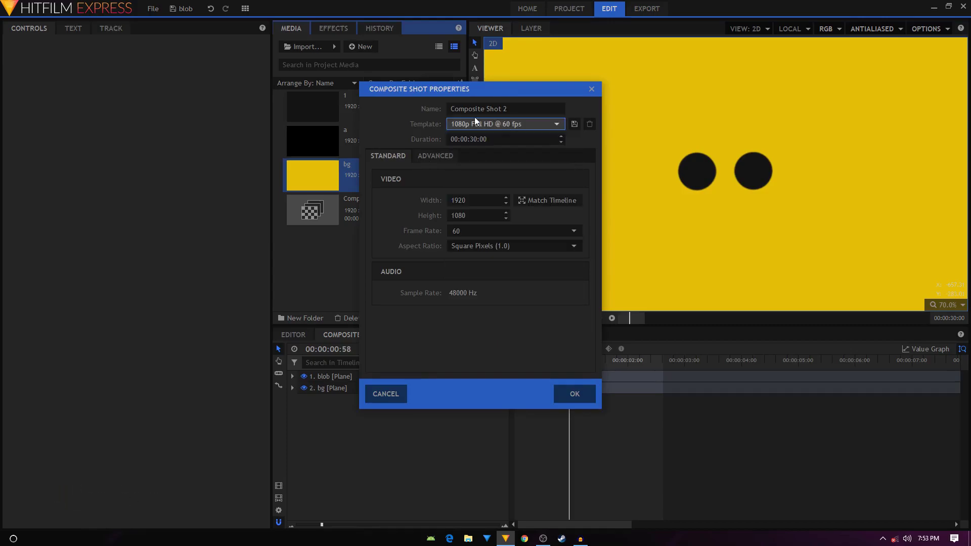
pyautogui.click(573, 394)
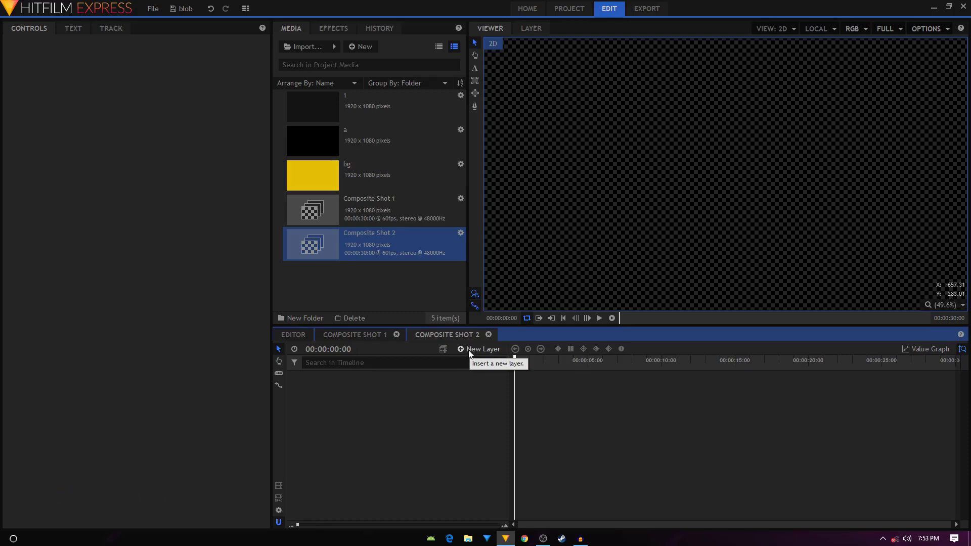
# Step: Add a yellow plane layer named blob filling the composite
pyautogui.click(468, 350)
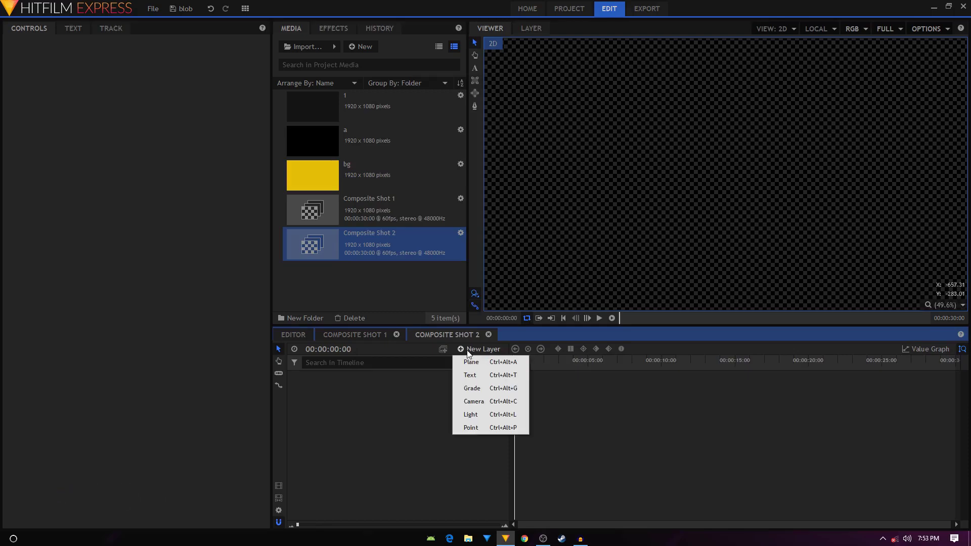
pyautogui.click(474, 364)
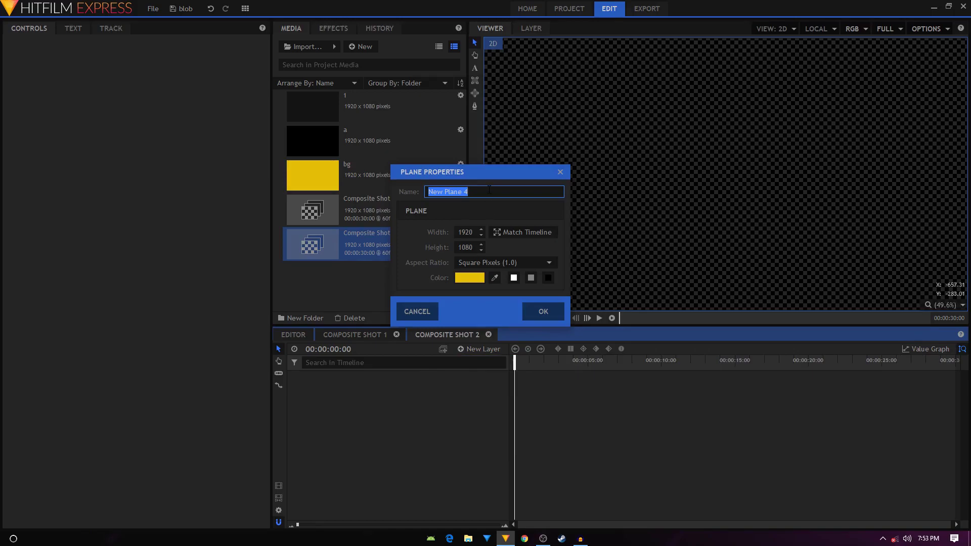
pyautogui.write('blob')
pyautogui.click(543, 312)
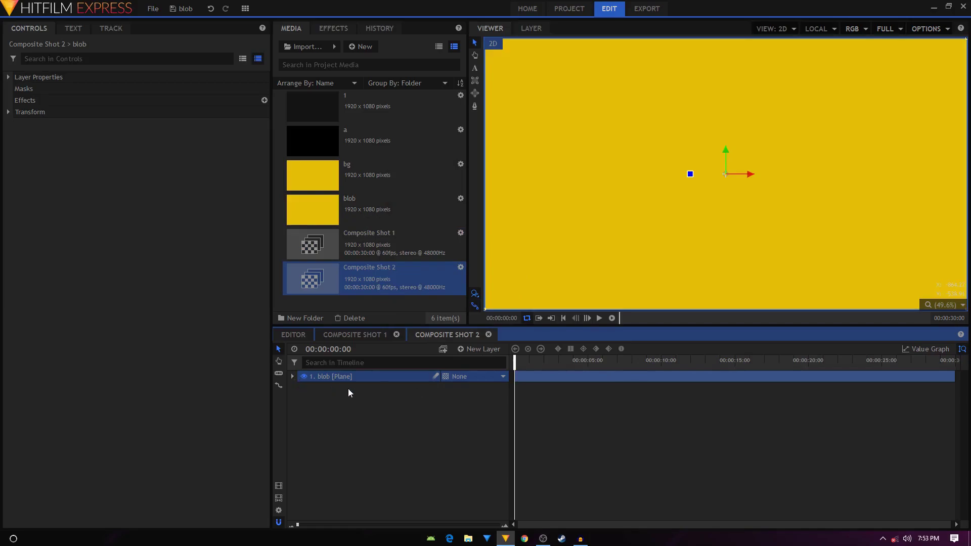
# Step: Draw an elliptical mask leaving one small yellow circle near the frame centre
pyautogui.click(475, 97)
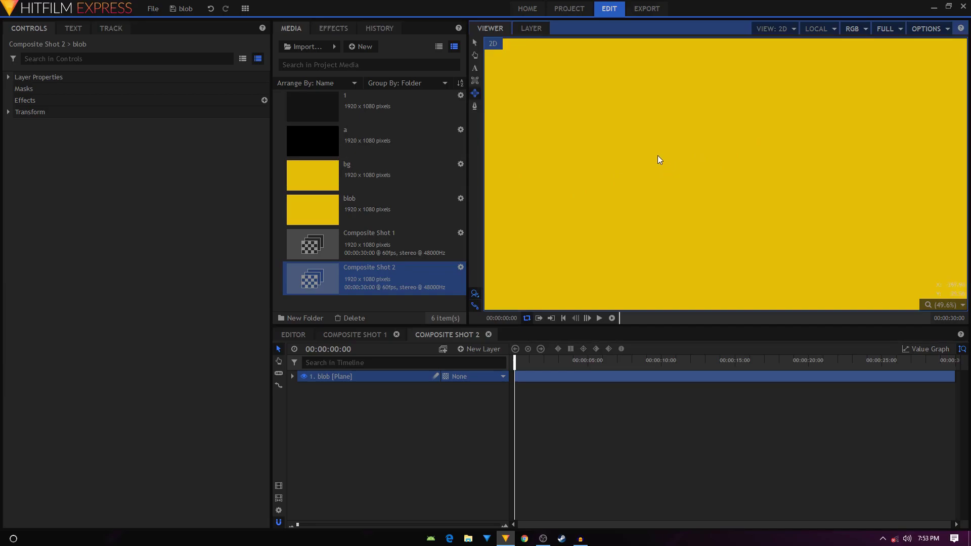
pyautogui.moveTo(658, 156); pyautogui.dragTo(696, 195)
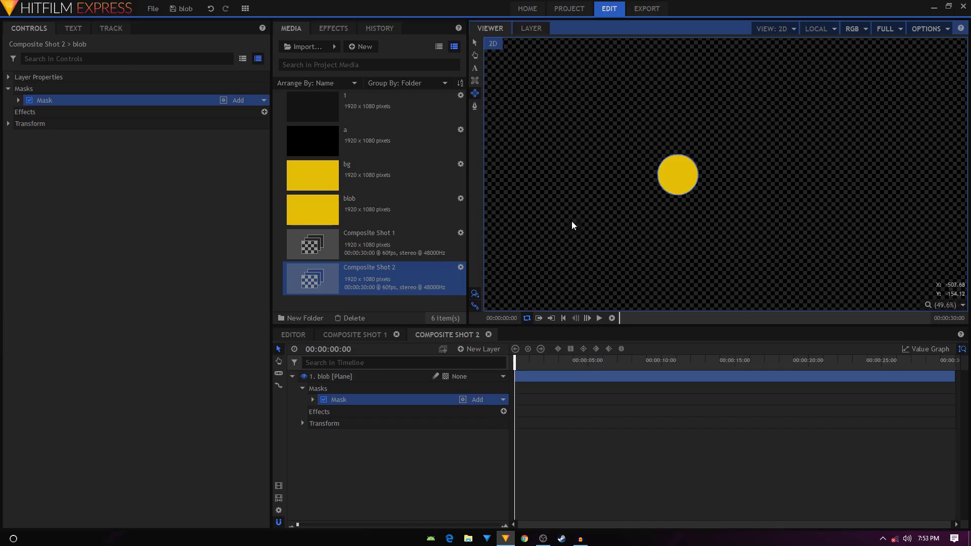
pyautogui.click(342, 400)
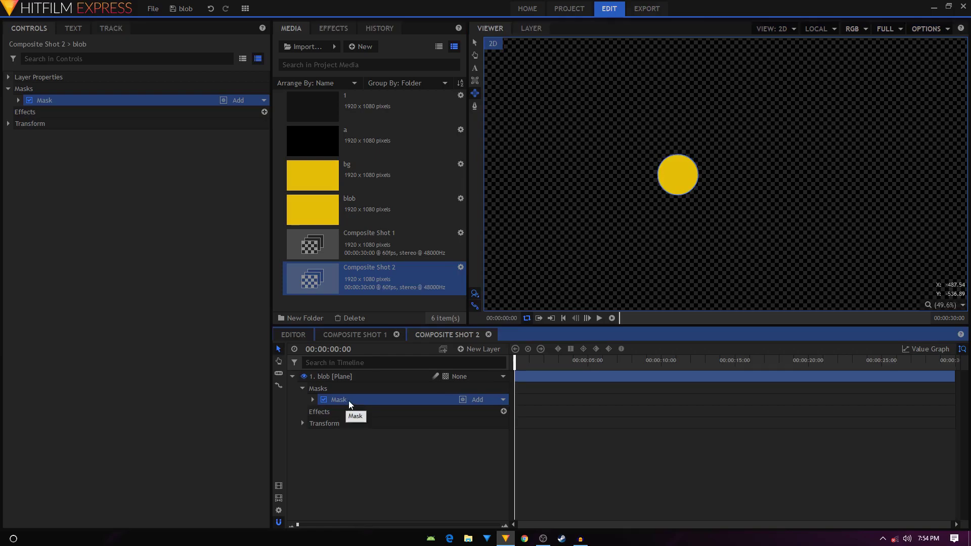
# Step: Duplicate the circle mask, nudging the copy right and undoing the move
pyautogui.rightClick(352, 398)
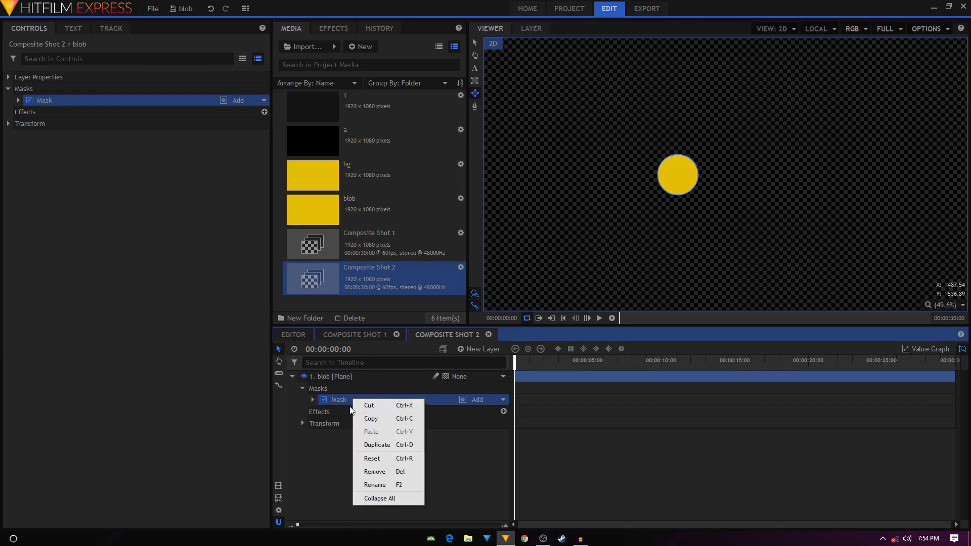
pyautogui.click(373, 445)
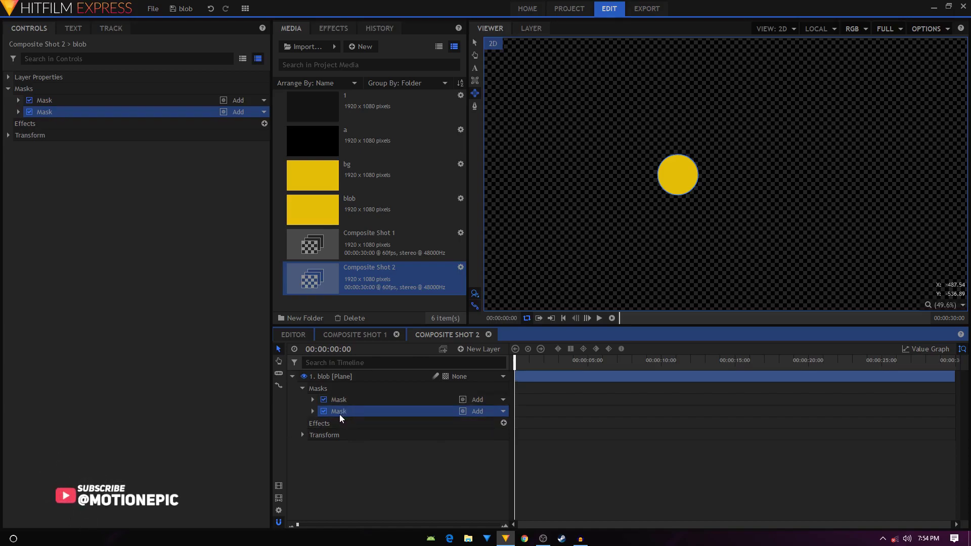
pyautogui.click(475, 44)
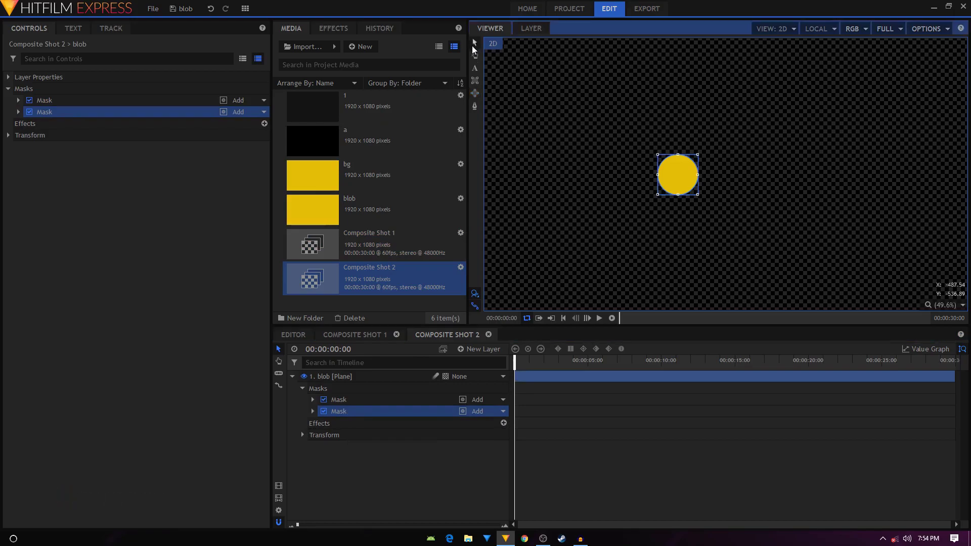
pyautogui.moveTo(673, 178); pyautogui.dragTo(720, 182)
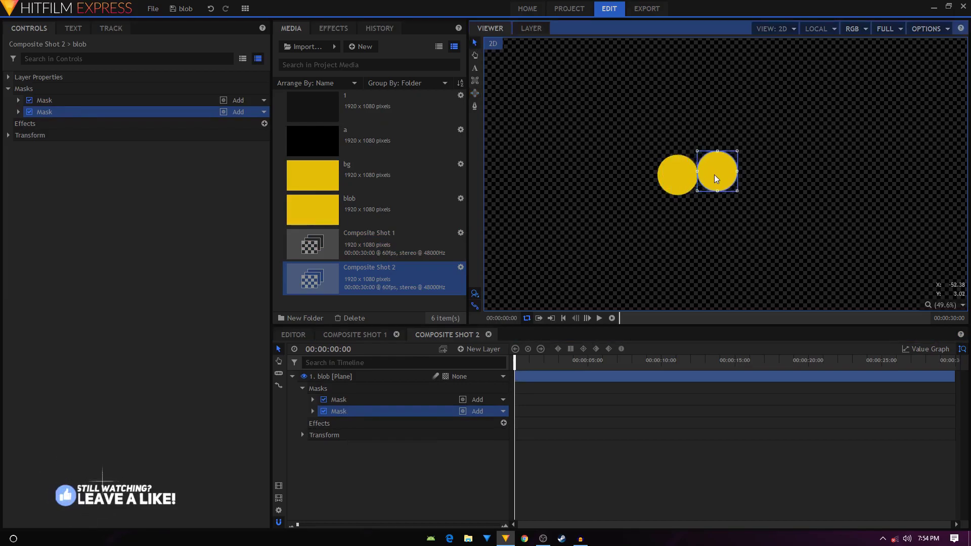
pyautogui.hotkey('ctrl', 'z')
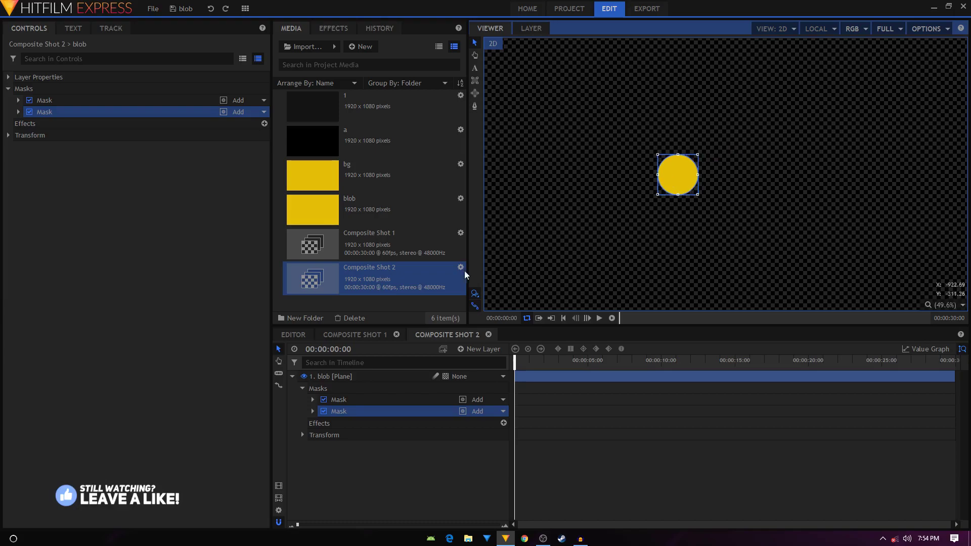
# Step: Expand the second mask to reveal its Transform properties
pyautogui.click(312, 412)
pyautogui.click(321, 434)
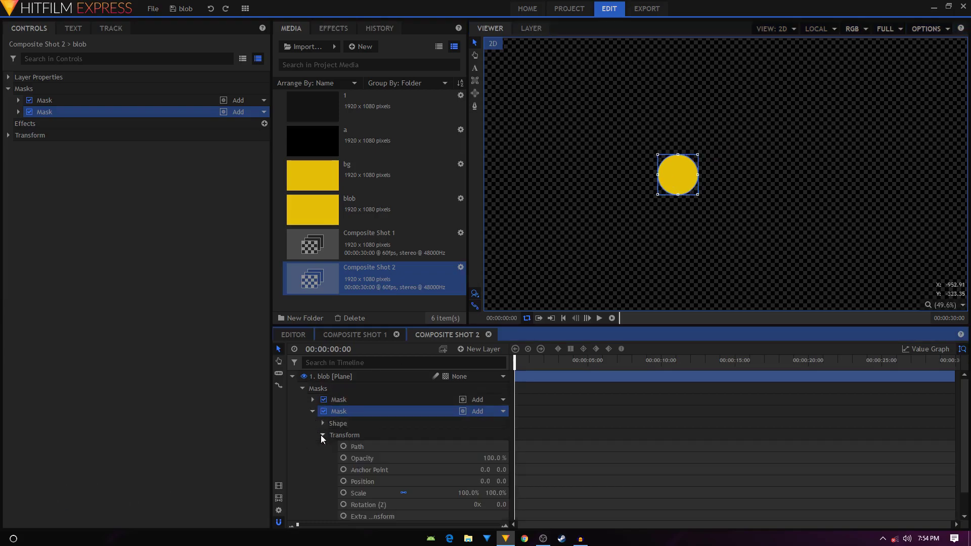
# Step: Keyframe the second mask's Position: start at 0s, slid right at 1s, back to 0 at 2s
pyautogui.click(448, 480)
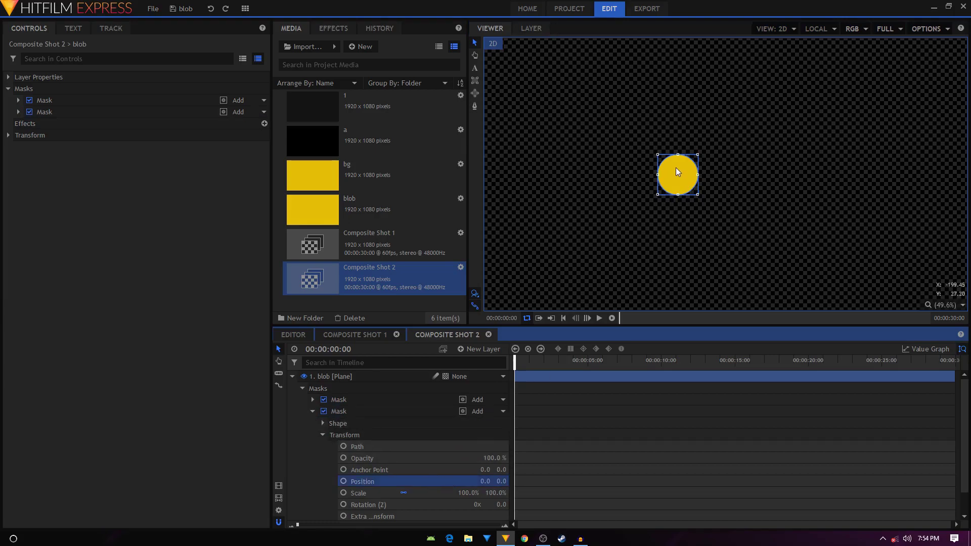
pyautogui.scroll(2, 676, 167)
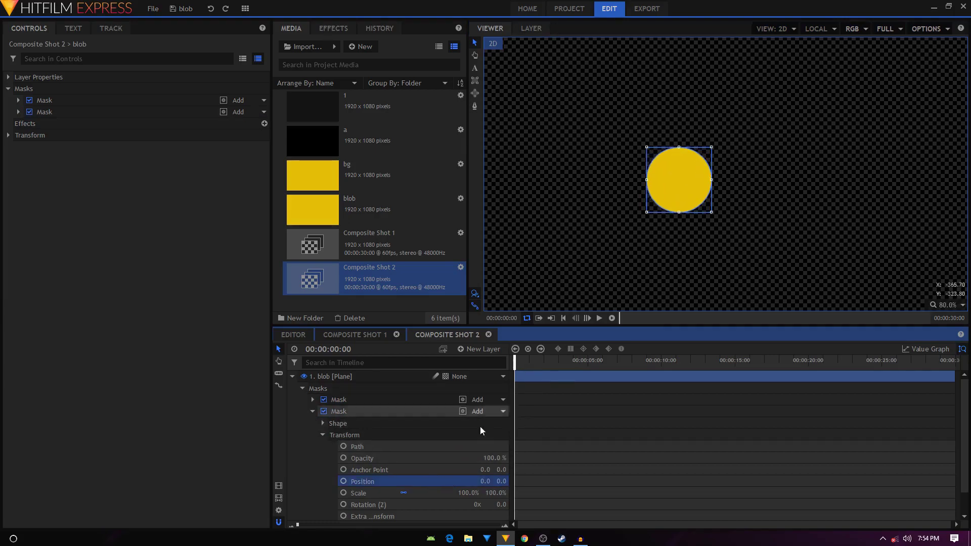
pyautogui.moveTo(298, 524); pyautogui.dragTo(338, 525)
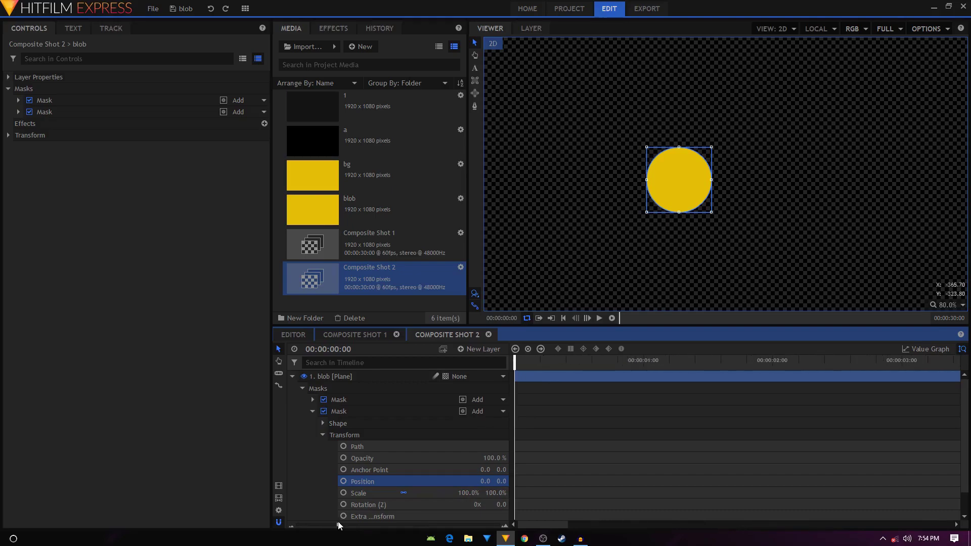
pyautogui.click(343, 482)
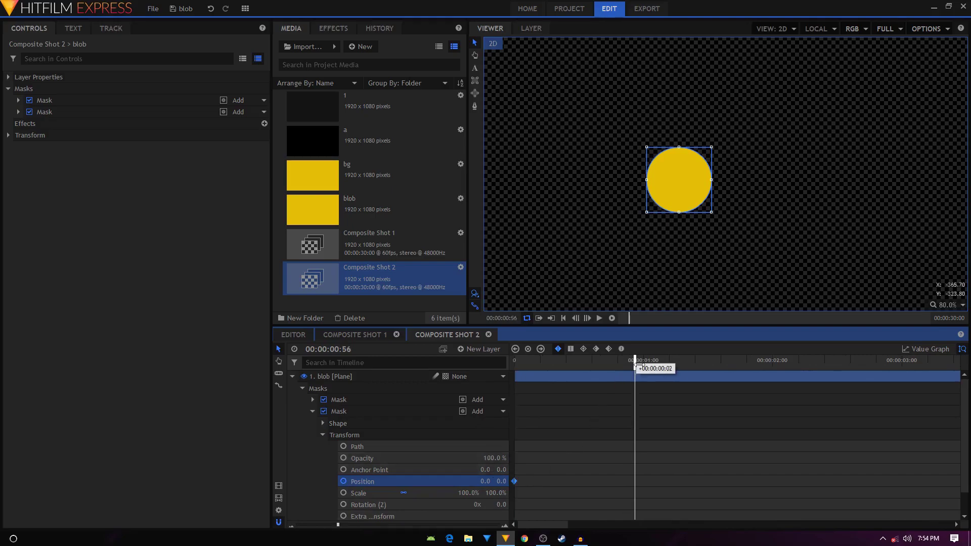
pyautogui.moveTo(638, 361); pyautogui.dragTo(643, 364)
pyautogui.moveTo(485, 480); pyautogui.dragTo(474, 481)
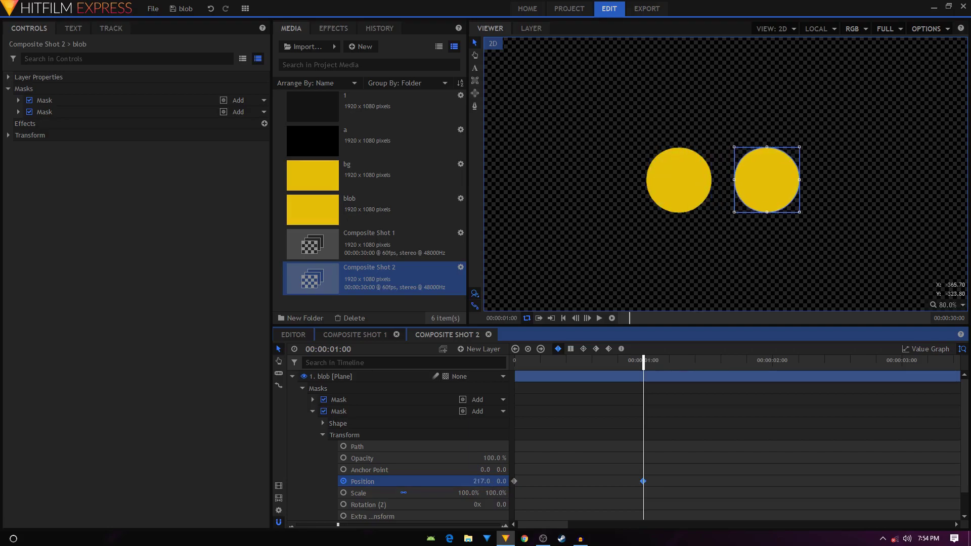
pyautogui.moveTo(643, 361); pyautogui.dragTo(773, 363)
pyautogui.doubleClick(479, 481)
pyautogui.write('0')
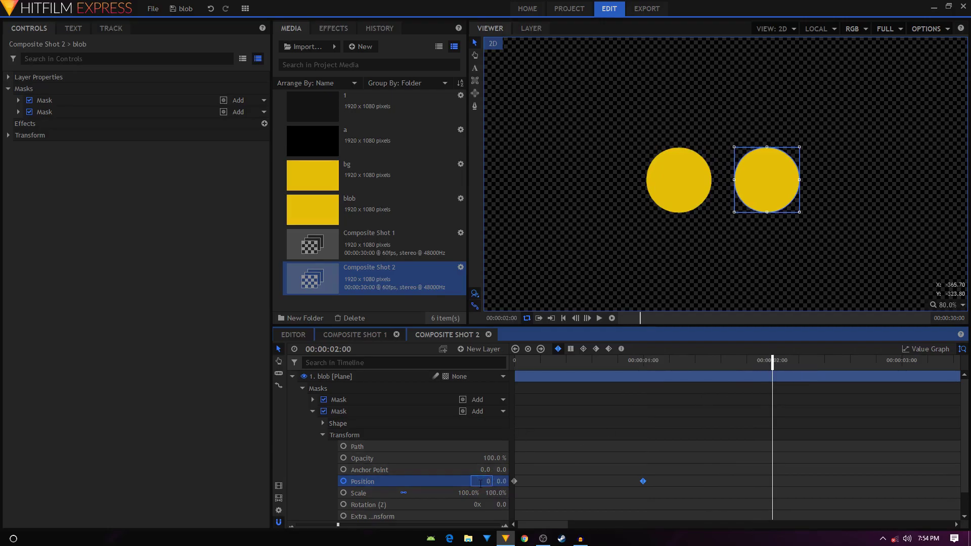
pyautogui.press('Return')
# Step: Preview the slide, set the Position keyframes to smooth easing, and replay from the start
pyautogui.click(516, 363)
pyautogui.press('space')
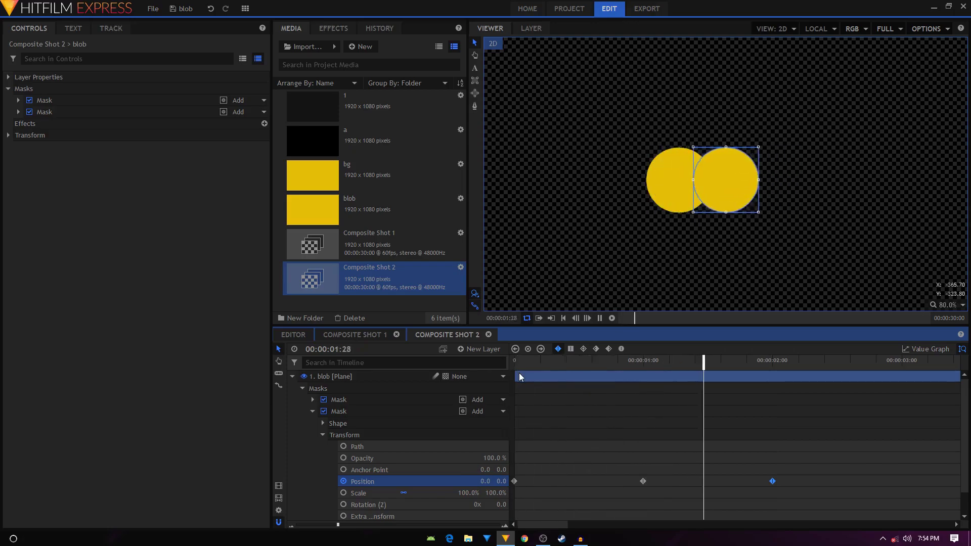
pyautogui.press('space')
pyautogui.moveTo(796, 464); pyautogui.dragTo(544, 490)
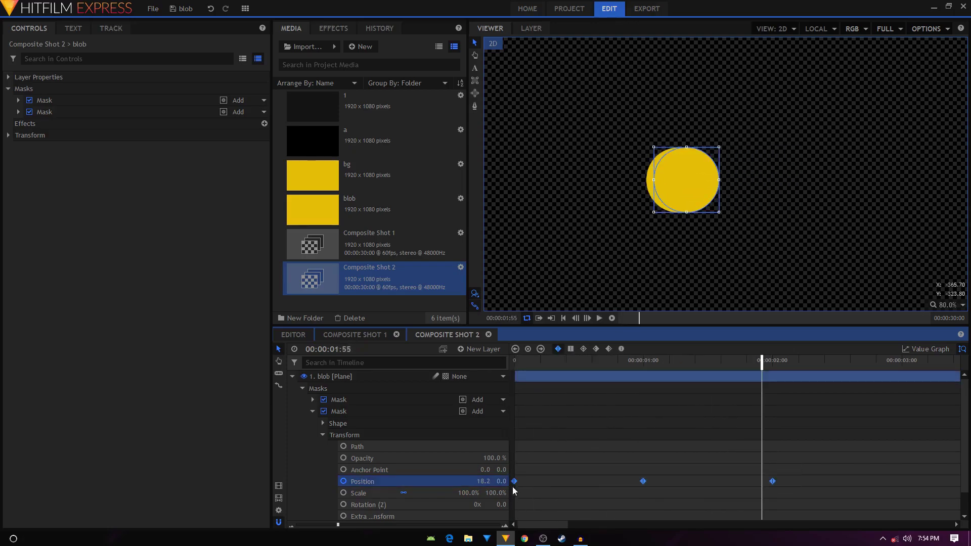
pyautogui.click(621, 349)
pyautogui.click(515, 363)
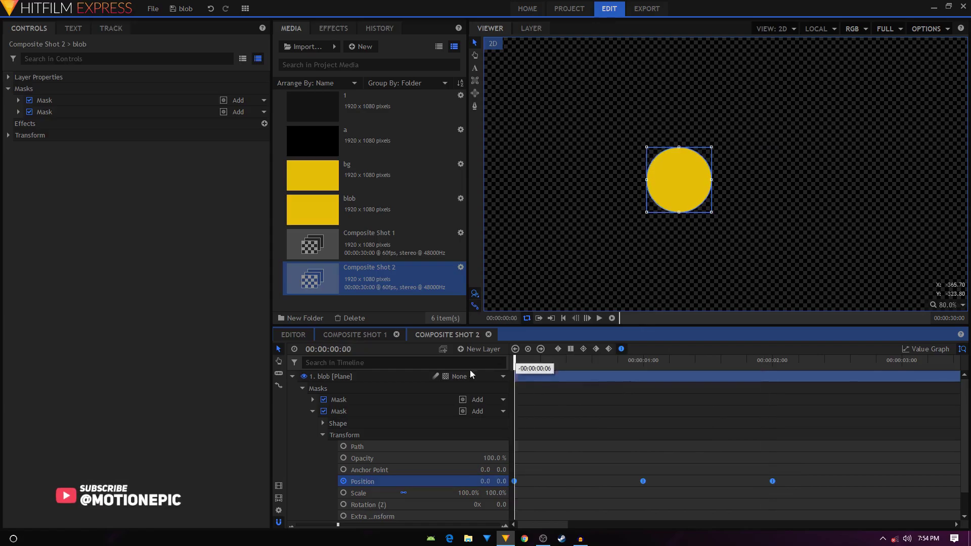
pyautogui.press('space')
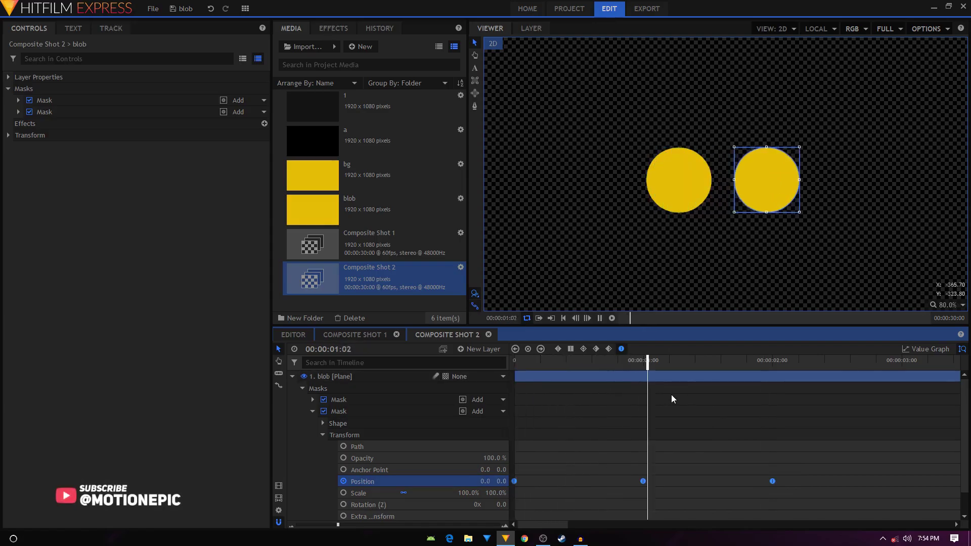
pyautogui.click(312, 411)
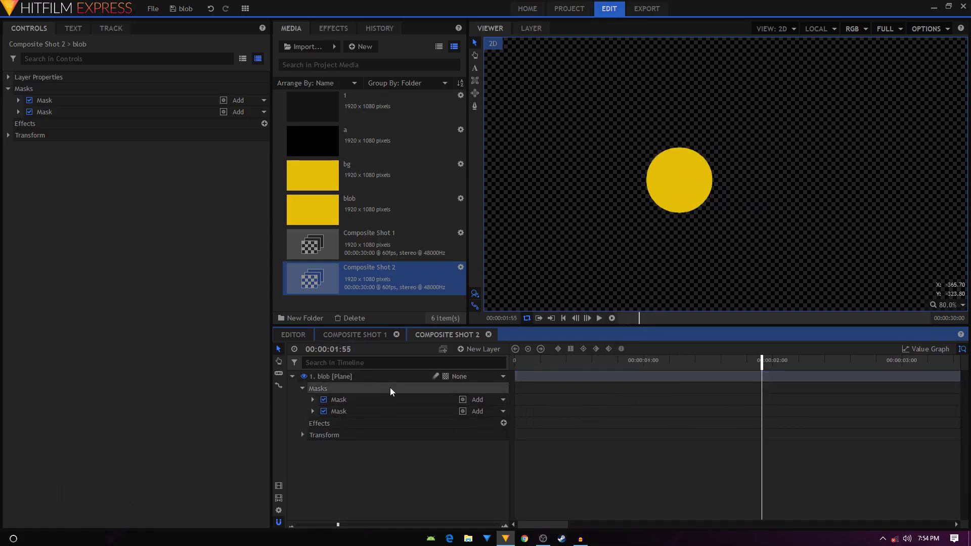
# Step: Apply Matte Cleaner from Keying > Matte Enhancement to the blob layer and show its settings
pyautogui.click(333, 28)
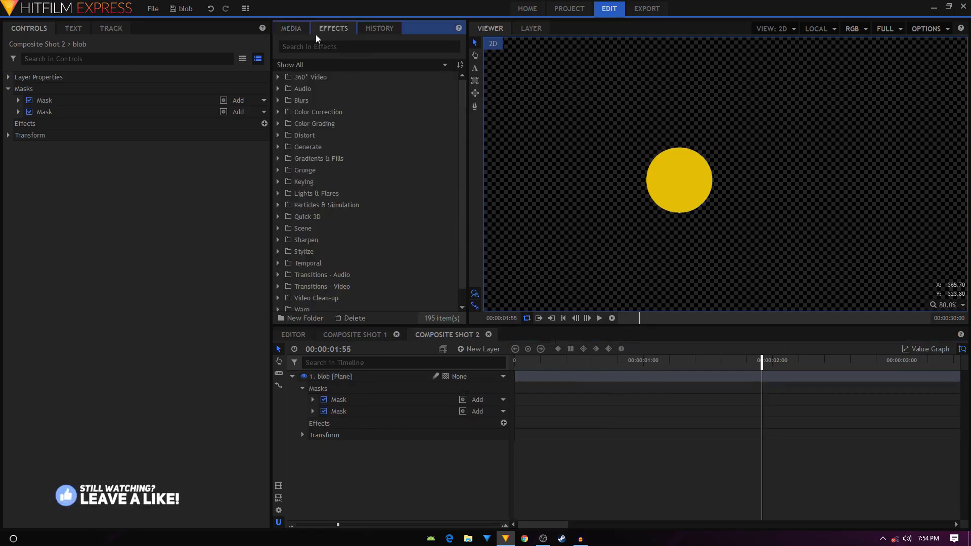
pyautogui.click(369, 46)
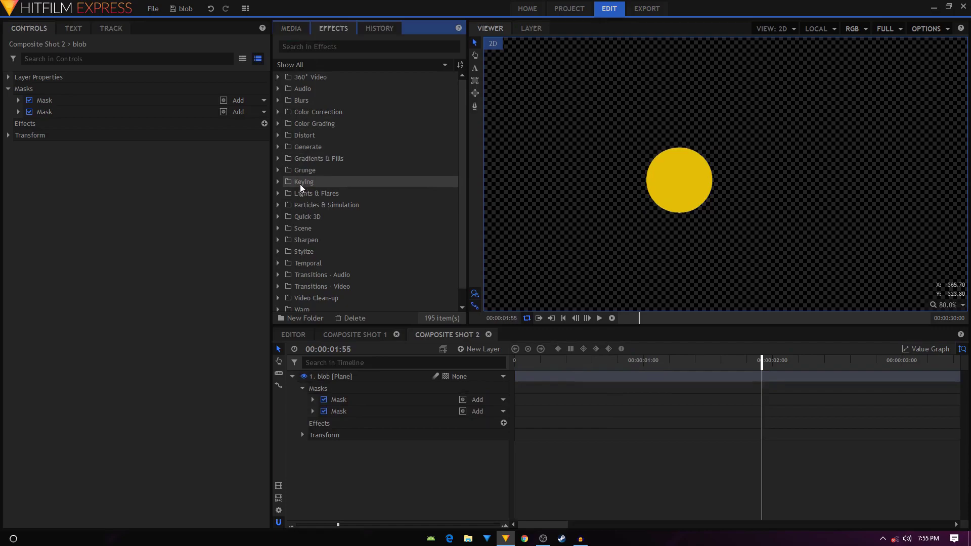
pyautogui.click(279, 185)
pyautogui.click(287, 193)
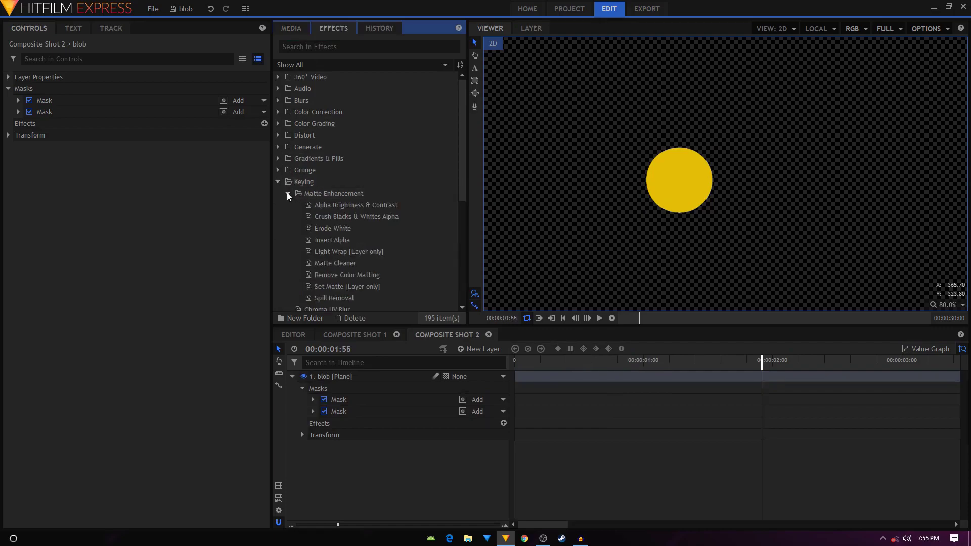
pyautogui.click(334, 263)
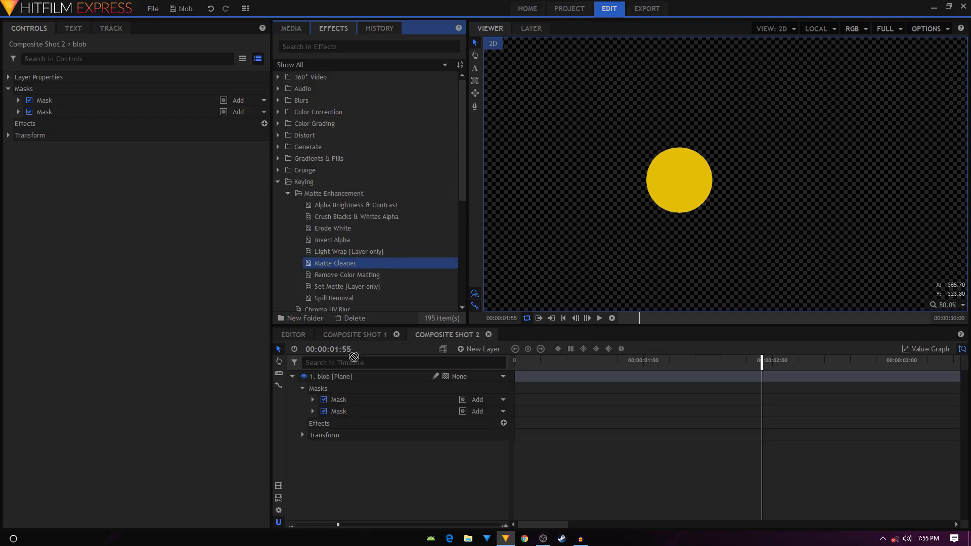
pyautogui.moveTo(353, 262); pyautogui.dragTo(350, 376)
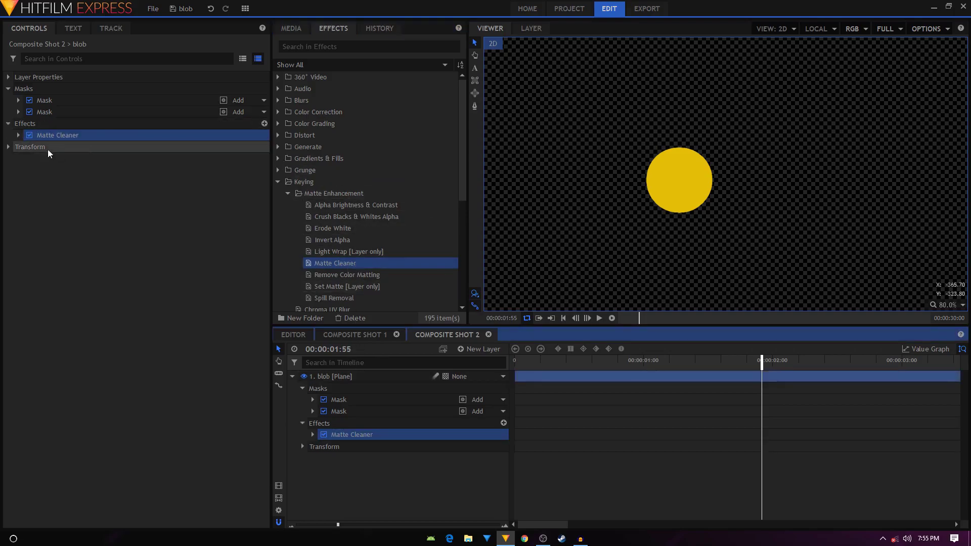
pyautogui.click(15, 136)
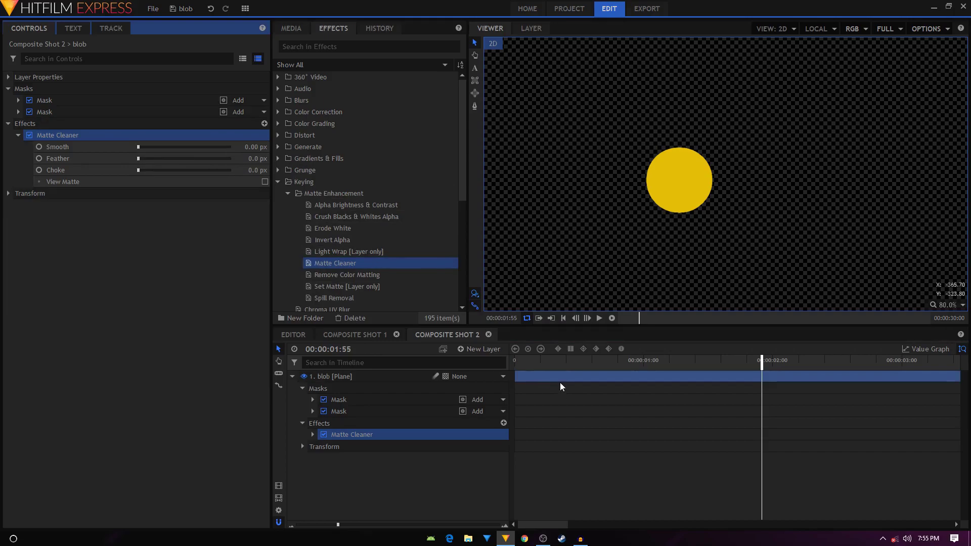
# Step: At the overlap frame, set Matte Cleaner Choke 9 px and Smooth 16 px to join the circles
pyautogui.moveTo(581, 360); pyautogui.dragTo(601, 361)
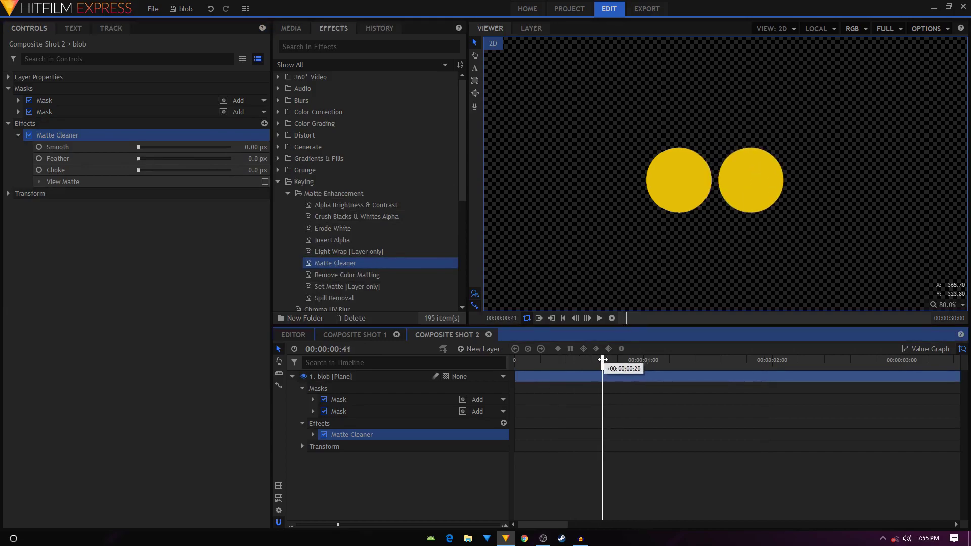
pyautogui.scroll(1, 713, 167)
pyautogui.scroll(1, 713, 167)
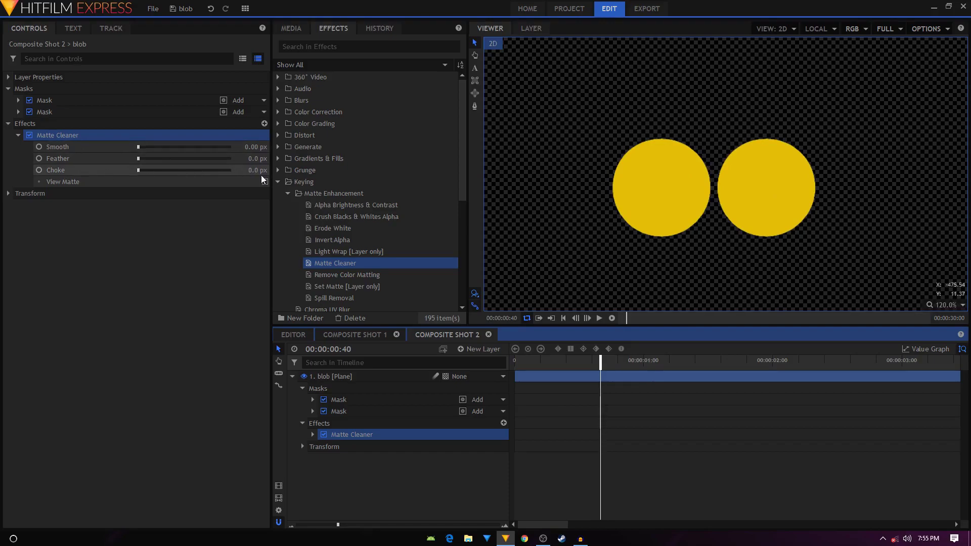
pyautogui.moveTo(256, 170); pyautogui.dragTo(267, 170)
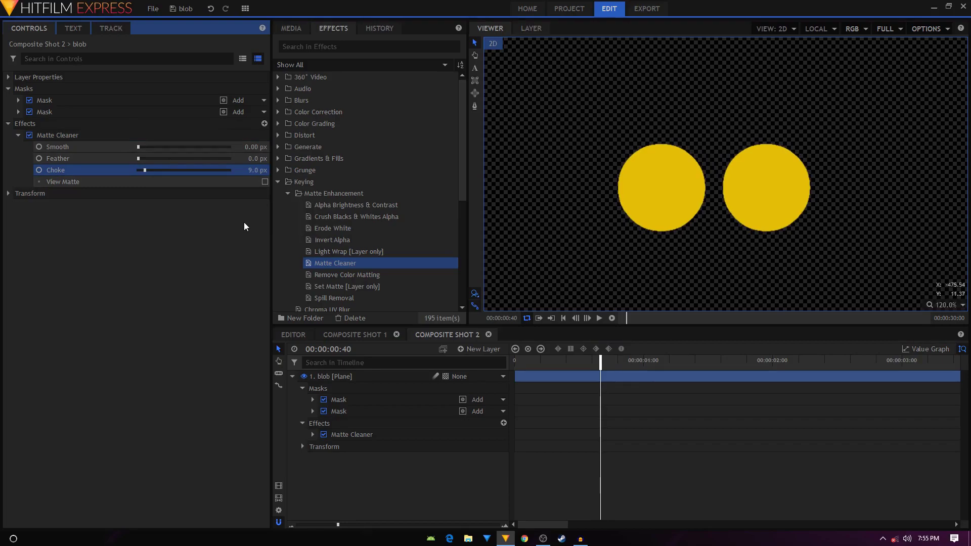
pyautogui.moveTo(600, 361)
pyautogui.mouseDown()
pyautogui.moveTo(567, 362)
pyautogui.moveTo(596, 370)
pyautogui.moveTo(581, 358)
pyautogui.moveTo(590, 359)
pyautogui.mouseUp()
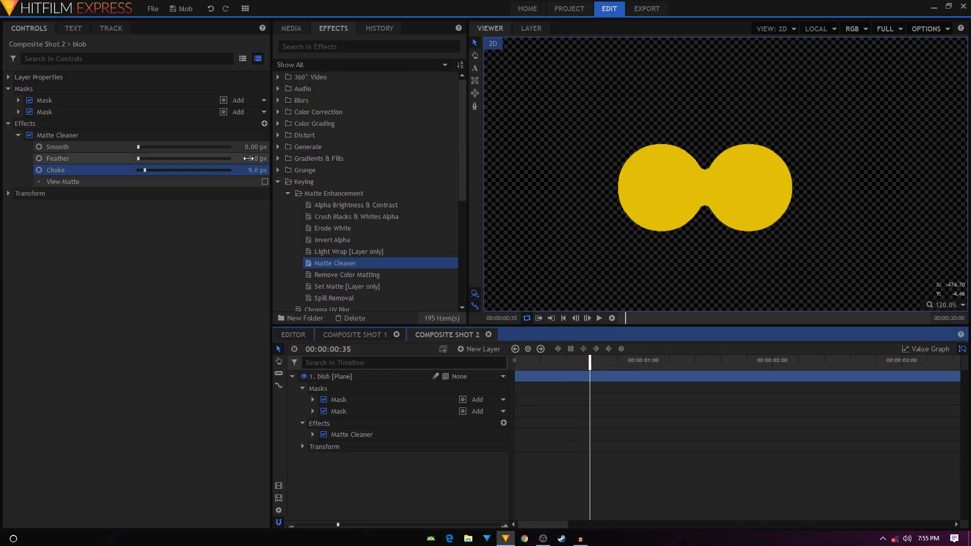
pyautogui.click(258, 148)
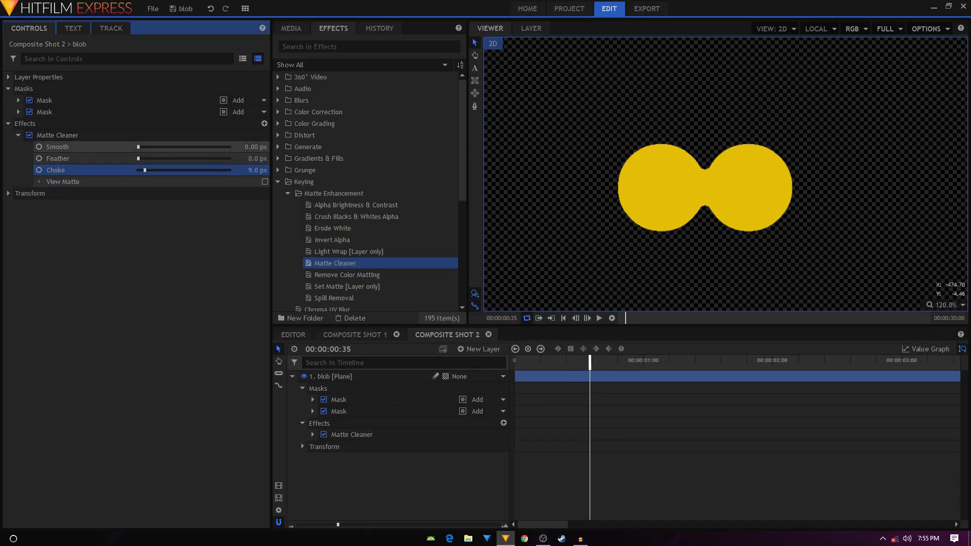
pyautogui.moveTo(138, 147); pyautogui.dragTo(145, 146)
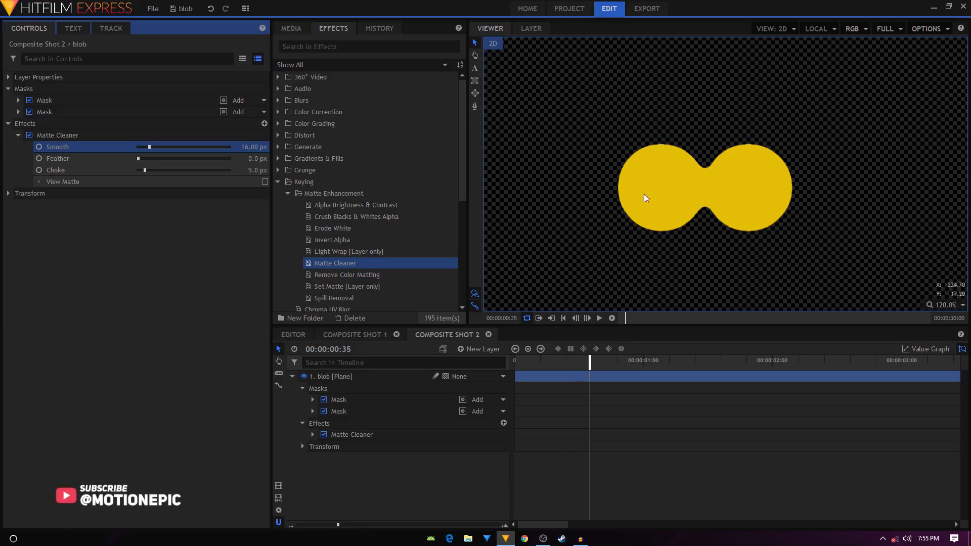
# Step: Raise Smooth to 33 px and Choke to 14 px, then return to the first frame
pyautogui.moveTo(592, 360)
pyautogui.mouseDown()
pyautogui.moveTo(577, 362)
pyautogui.moveTo(594, 361)
pyautogui.mouseUp()
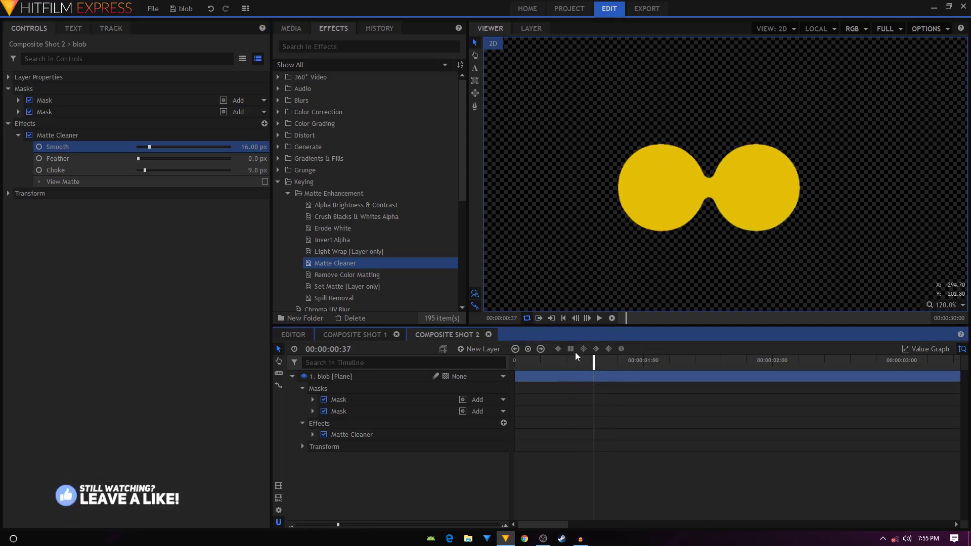
pyautogui.click(251, 147)
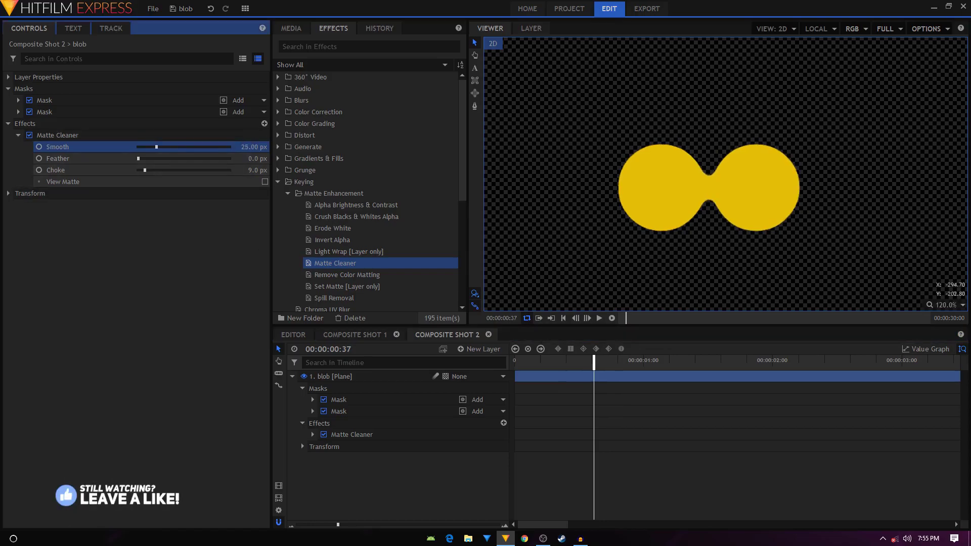
pyautogui.write('35')
pyautogui.press('Return')
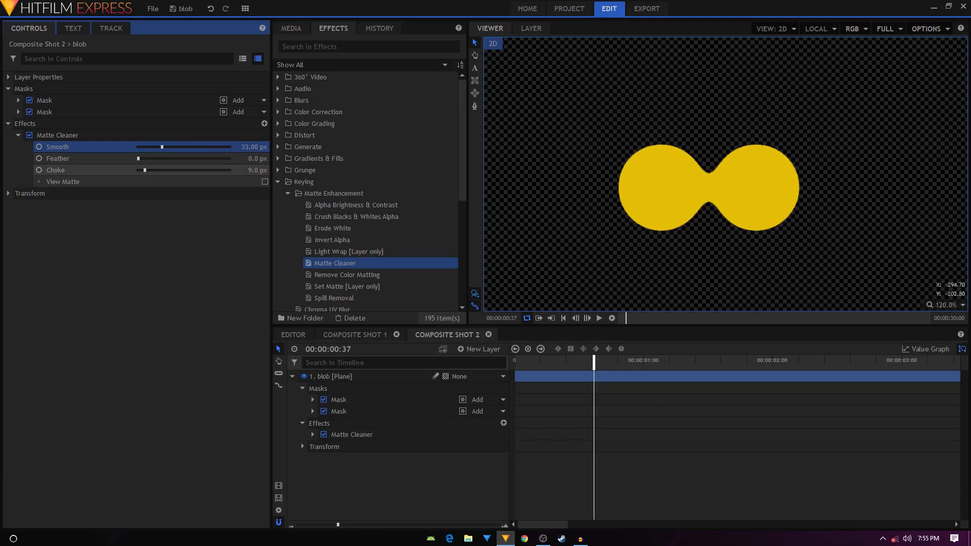
pyautogui.moveTo(144, 170); pyautogui.dragTo(148, 170)
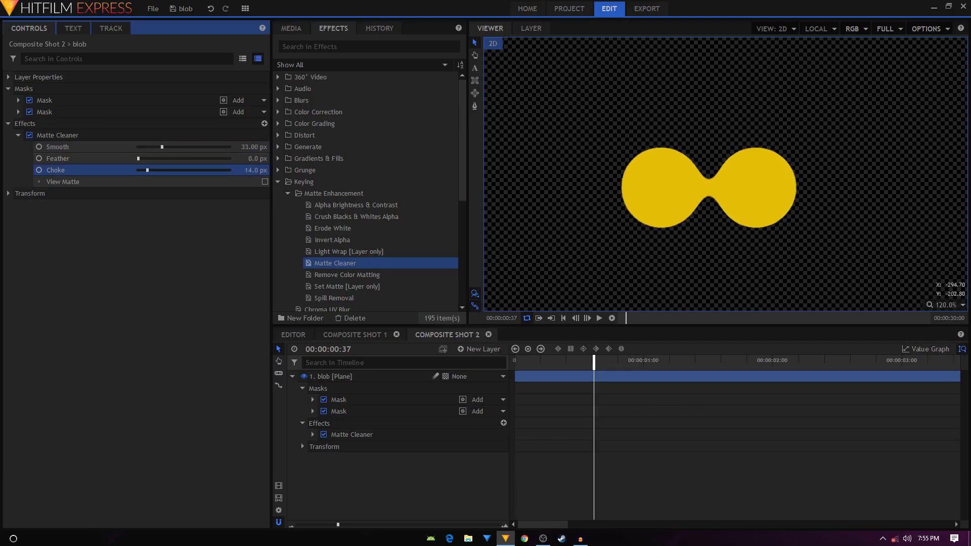
pyautogui.moveTo(550, 367); pyautogui.dragTo(417, 373)
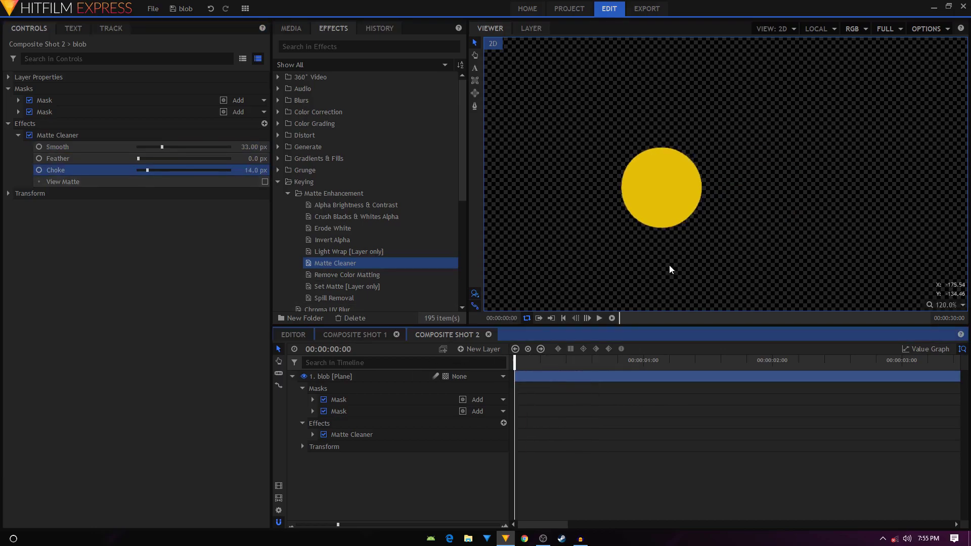
# Step: Play the animation and shorten the duration to about 00:00:04:51
pyautogui.press('space')
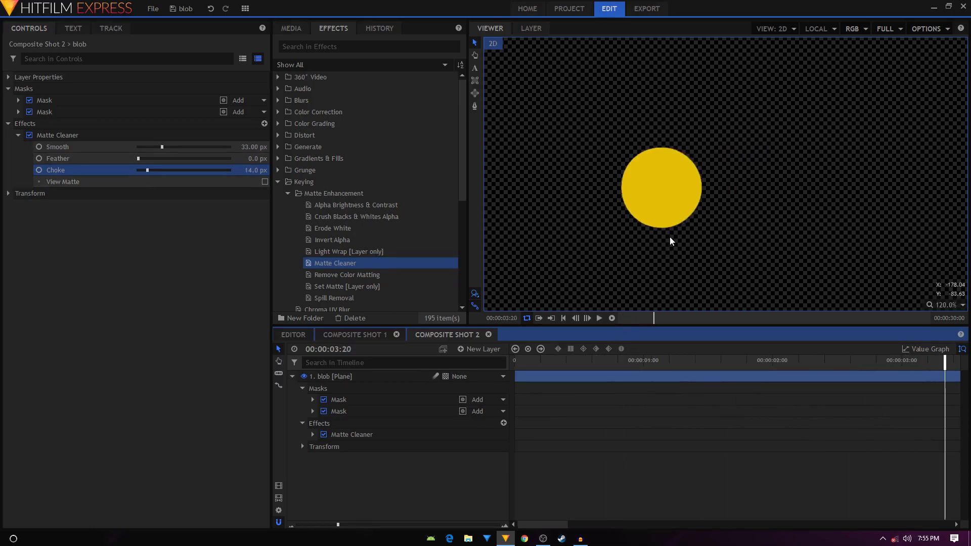
pyautogui.press('space')
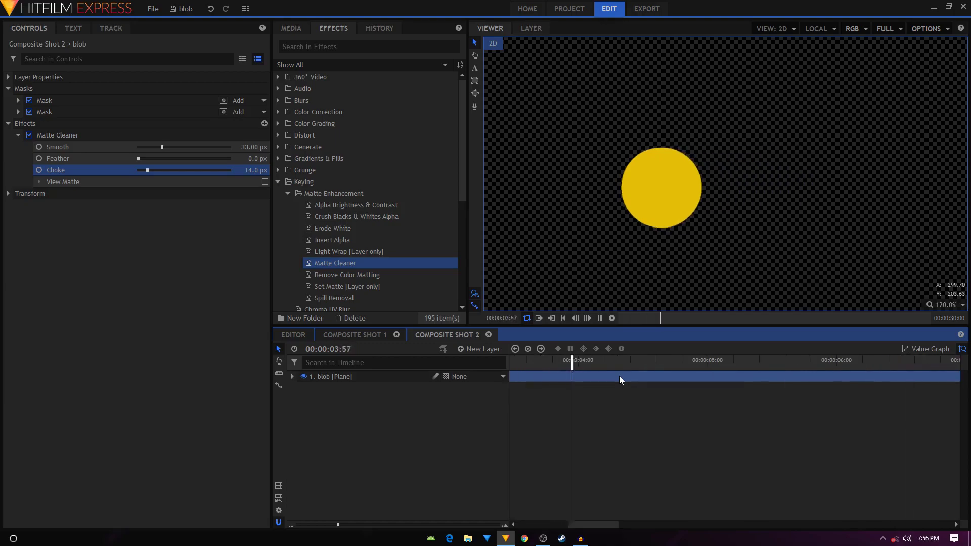
pyautogui.moveTo(339, 524); pyautogui.dragTo(296, 524)
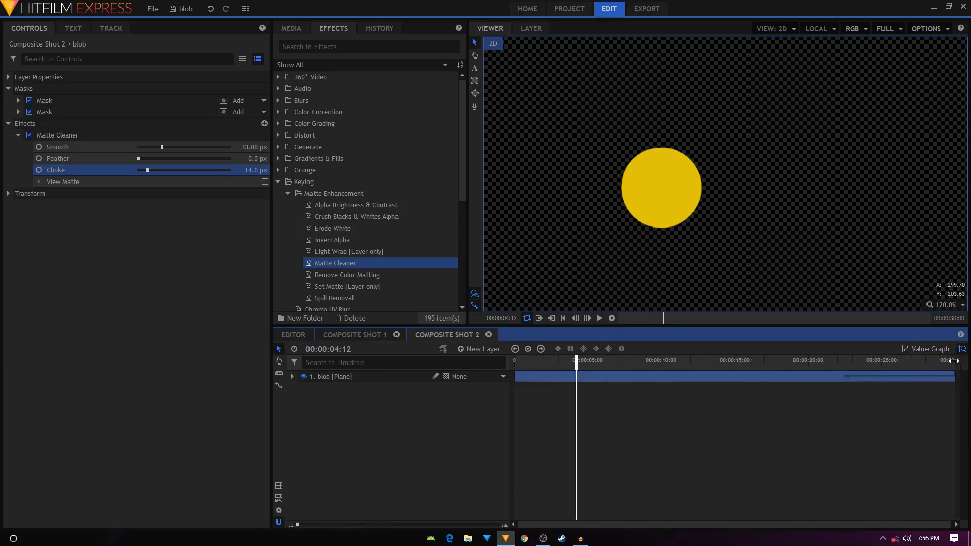
pyautogui.moveTo(954, 377); pyautogui.dragTo(582, 377)
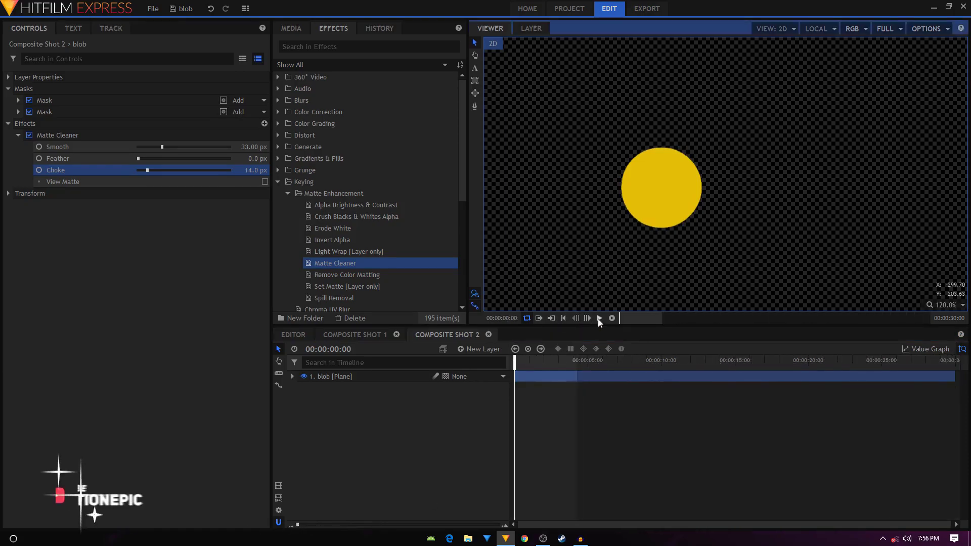
# Step: Preview the circles stretching apart and merging back into one
pyautogui.click(598, 318)
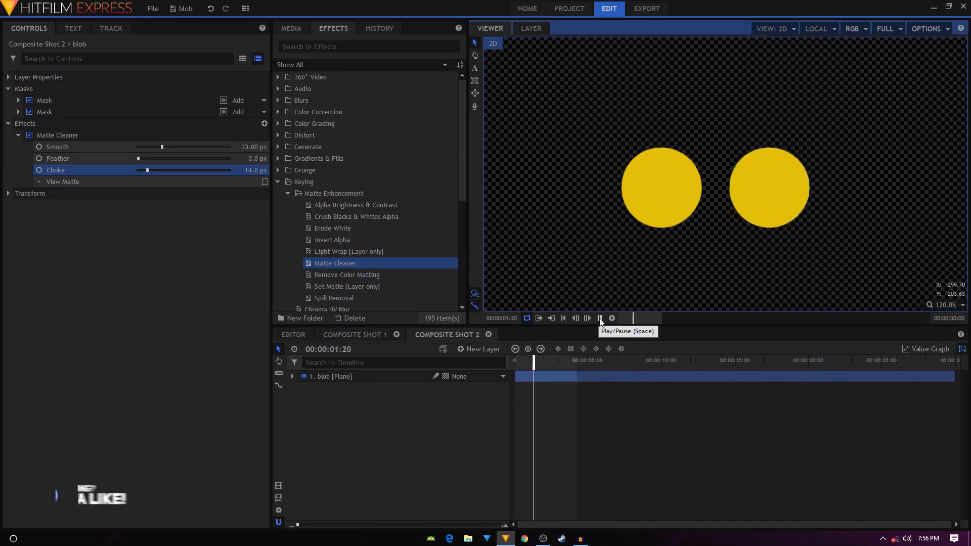
pyautogui.click(600, 318)
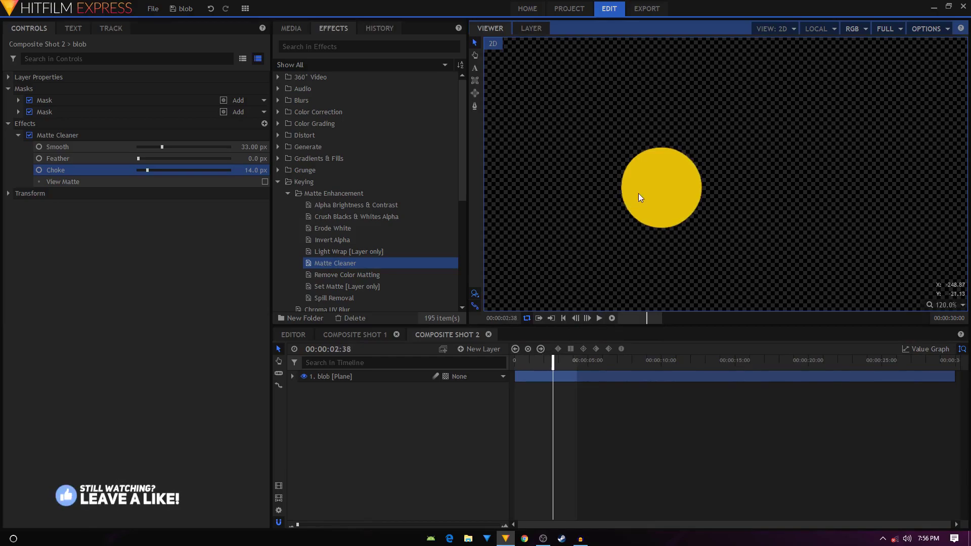
pyautogui.scroll(2, 650, 214)
pyautogui.click(599, 318)
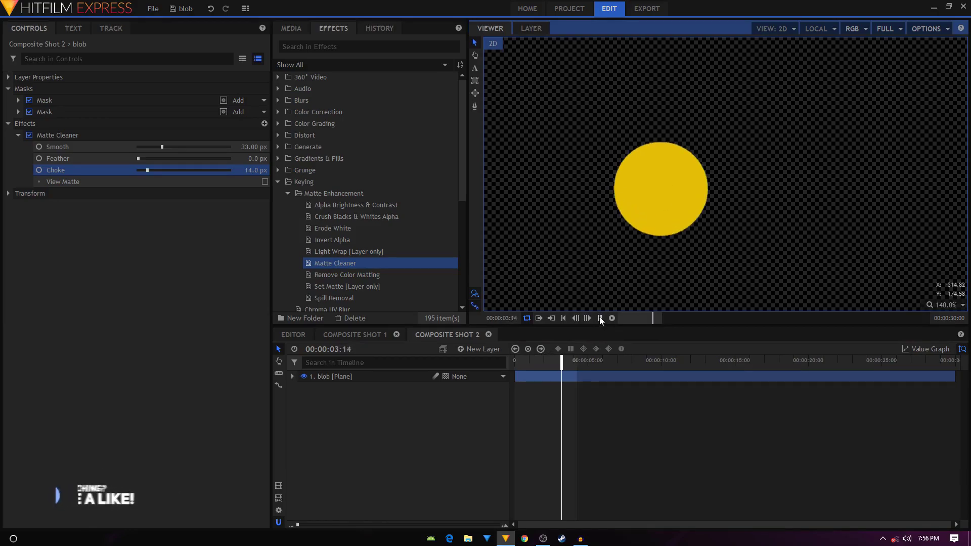